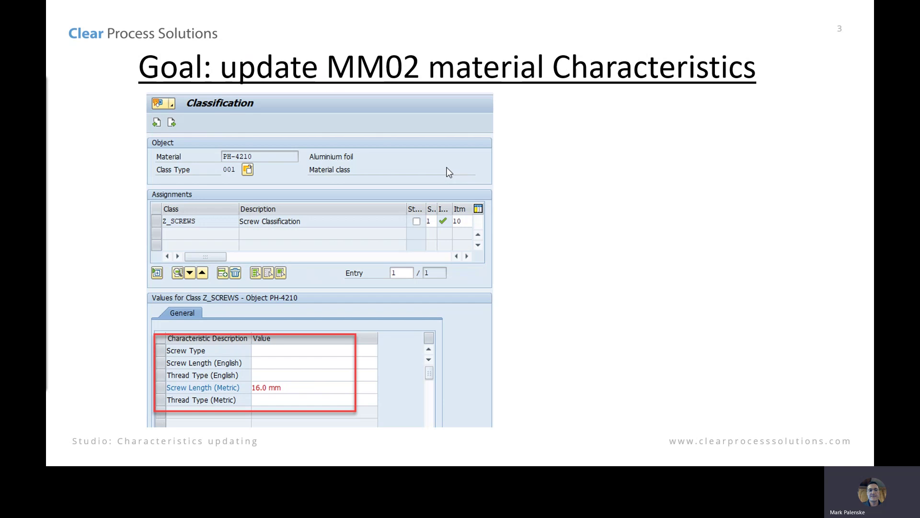
Advance the presentation to slide 4, which lists the reminders for recording in Winshuttle
key("Right")
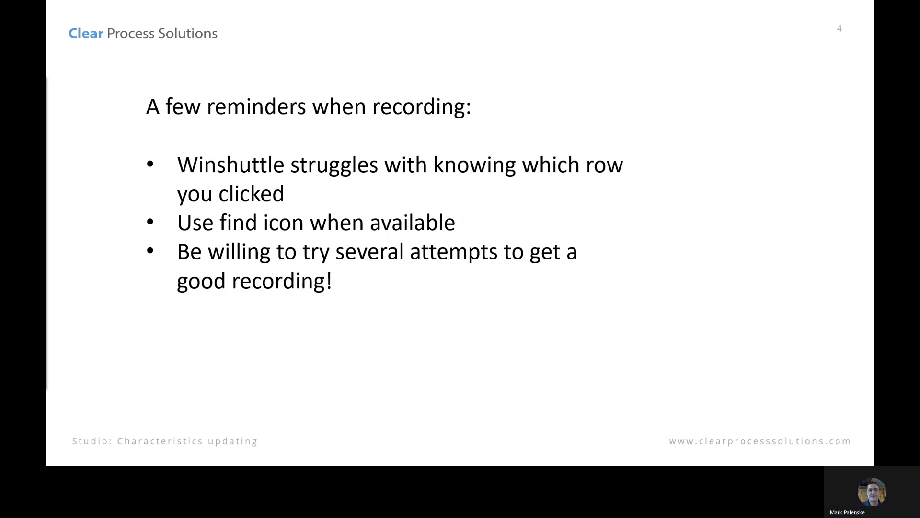
Move to slide 5 and bring in the Winshuttle Studio screenshot over 'Let's do this.'
key("Right")
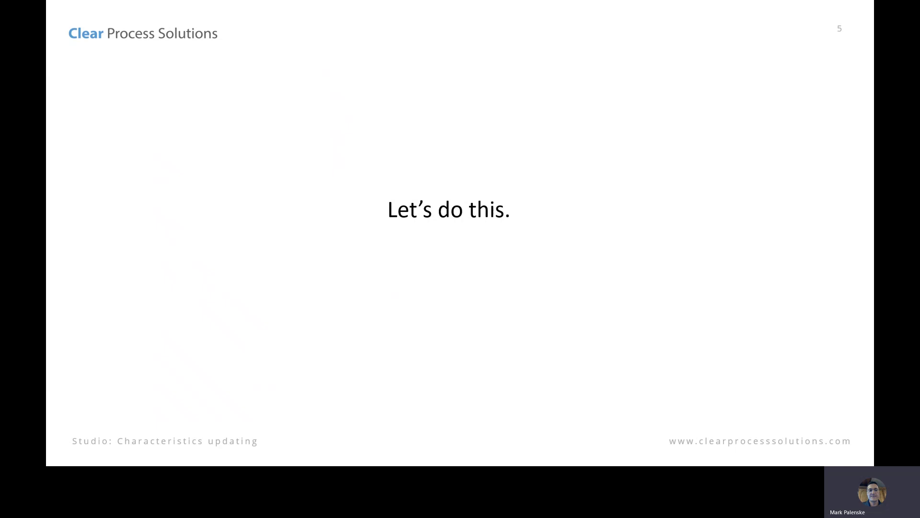
key("Right")
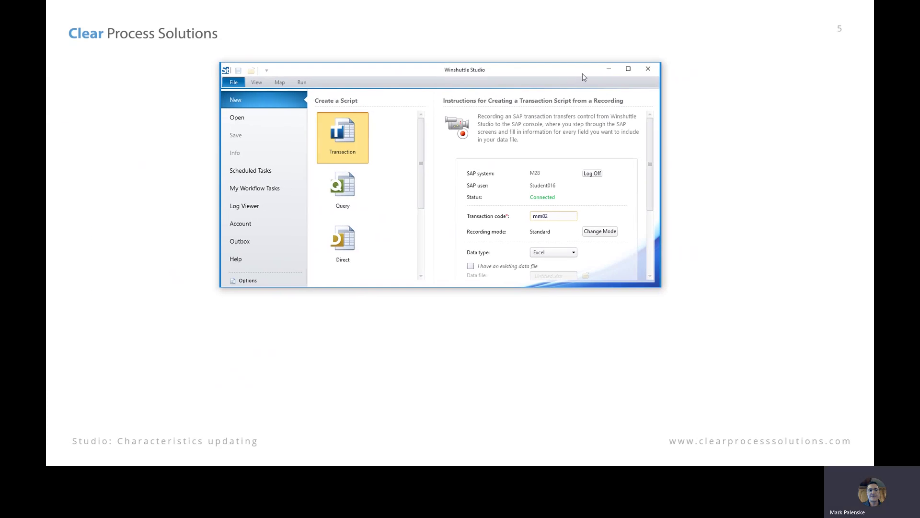
Maximize Winshuttle Studio and start recording transaction mm02
left_click(629, 69)
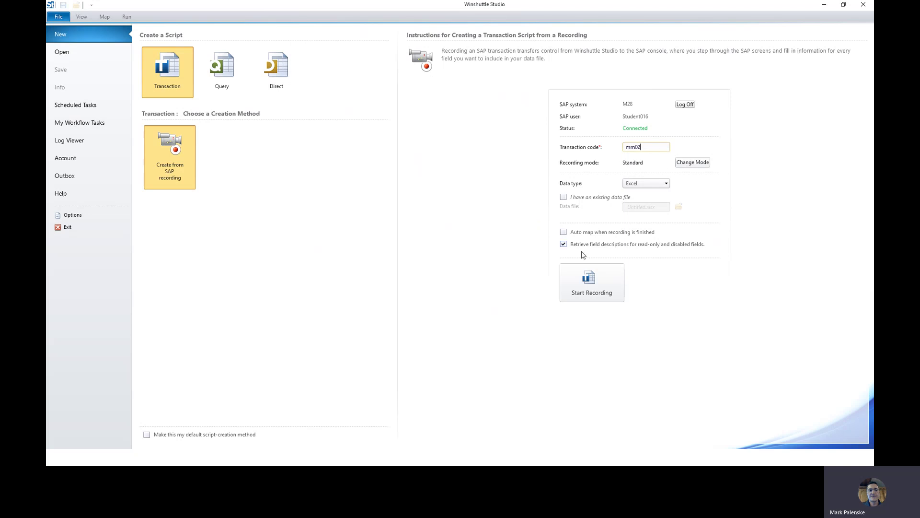
left_click(593, 285)
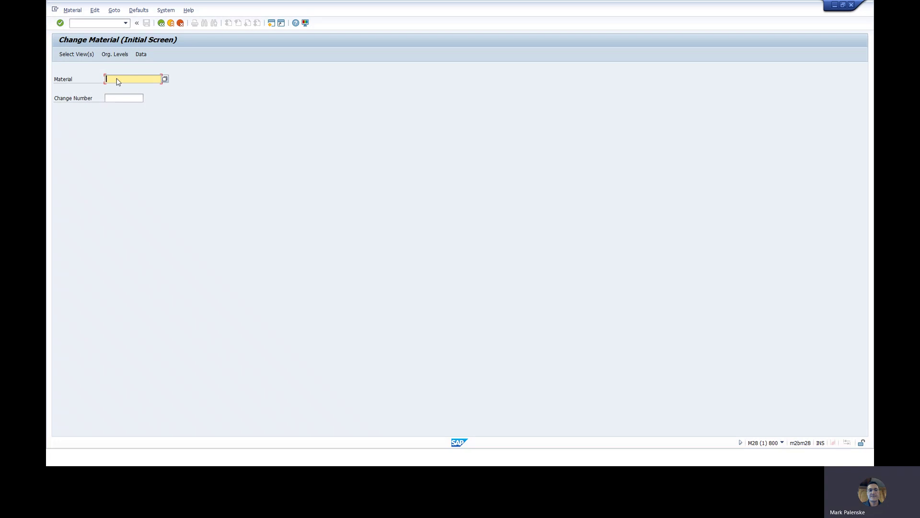
Open material PH-4210 in MM02 with the Classification view selected
left_click(117, 79)
left_click(122, 87)
key("Return")
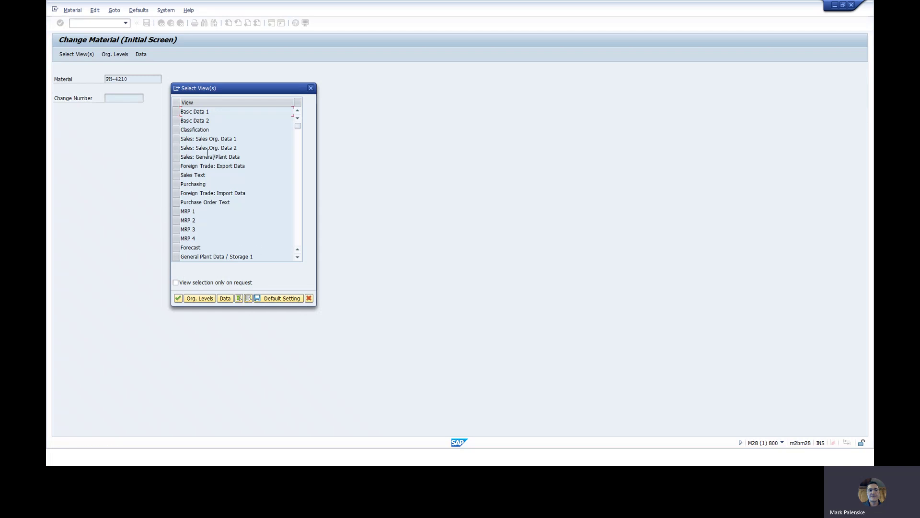
left_click(177, 131)
left_click(178, 298)
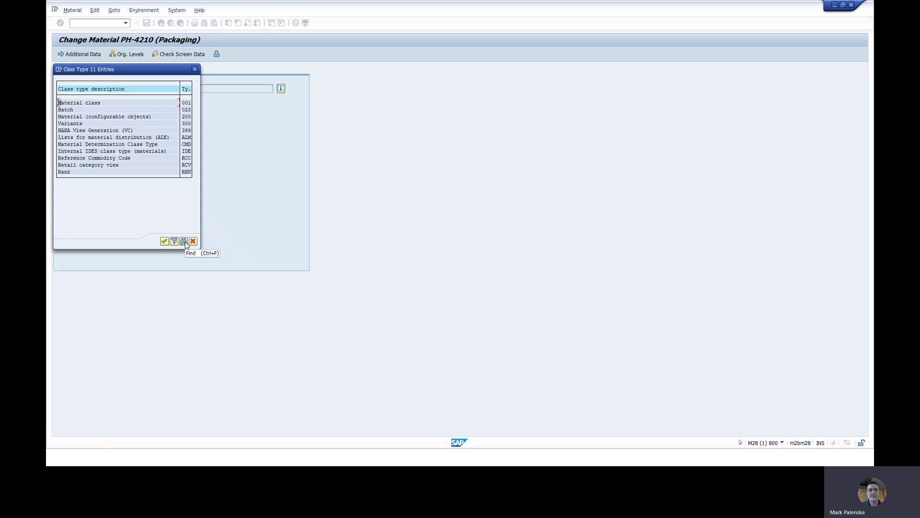
Find and accept class type 'Material class' for the classification
left_click(185, 242)
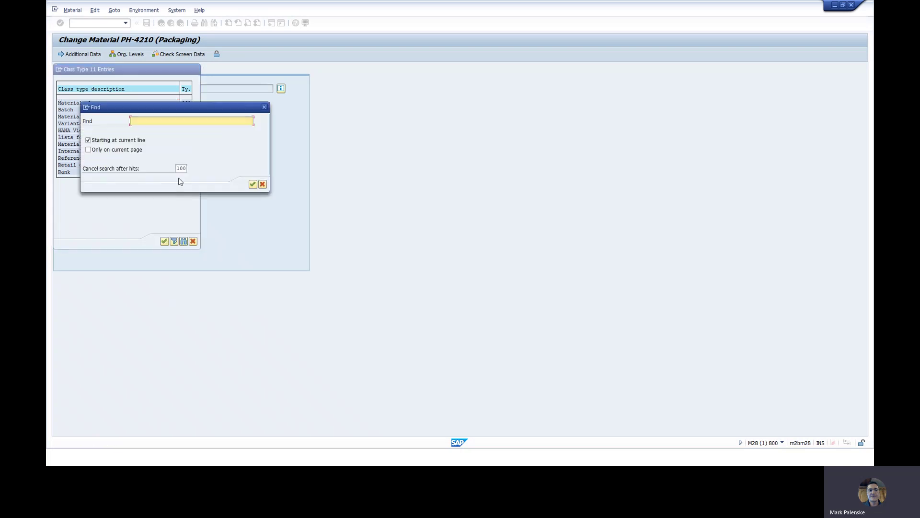
type("Material ")
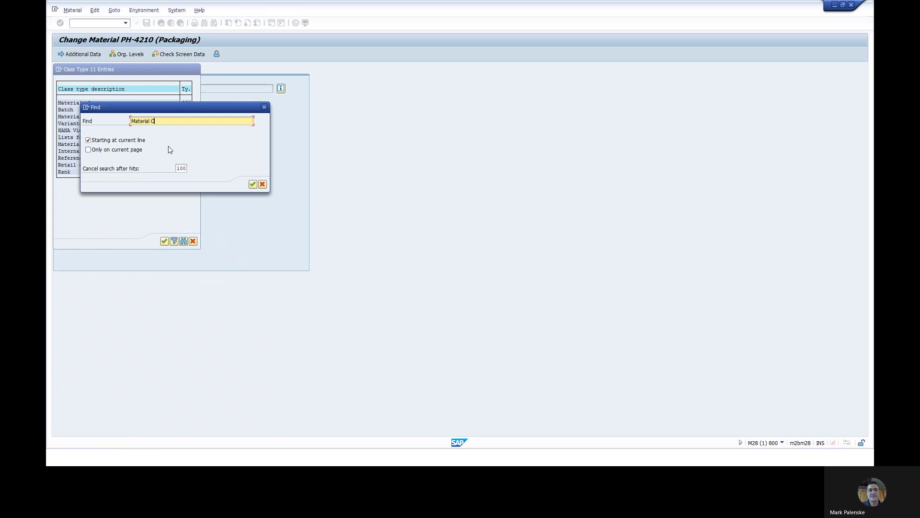
type("class")
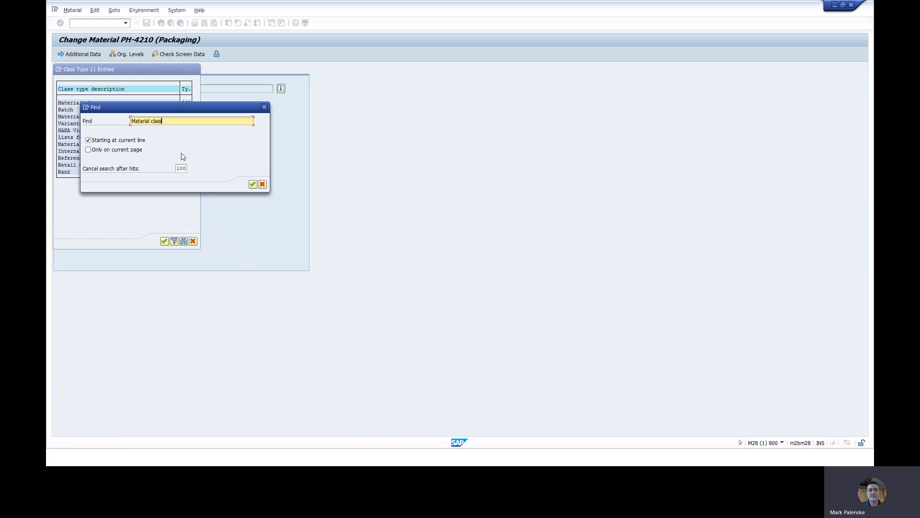
left_click(251, 183)
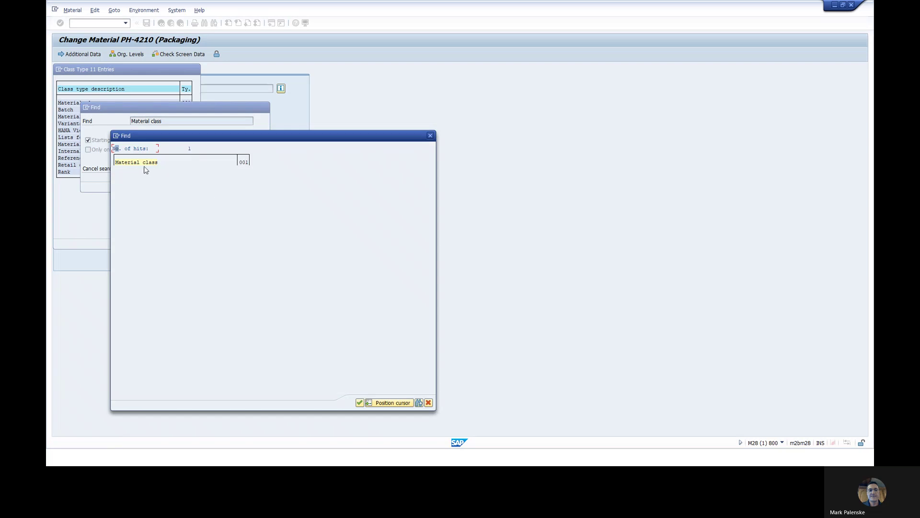
double_click(145, 164)
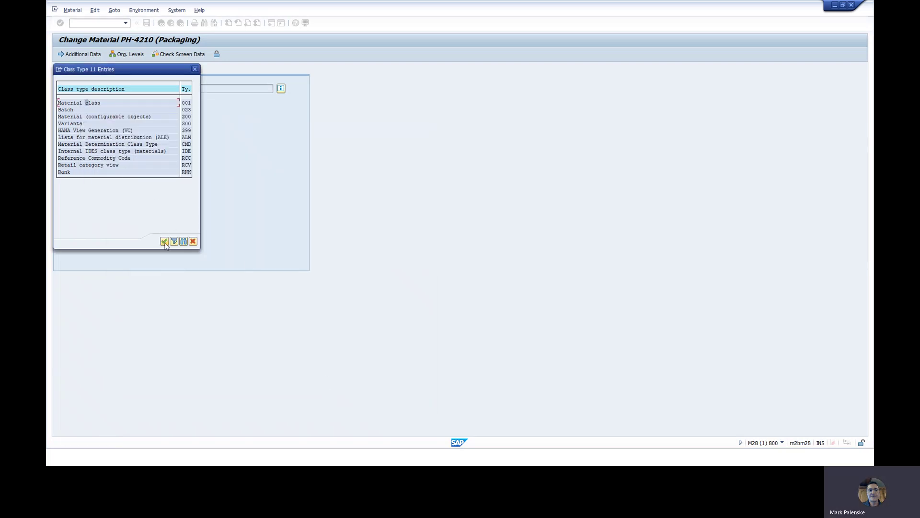
left_click(165, 242)
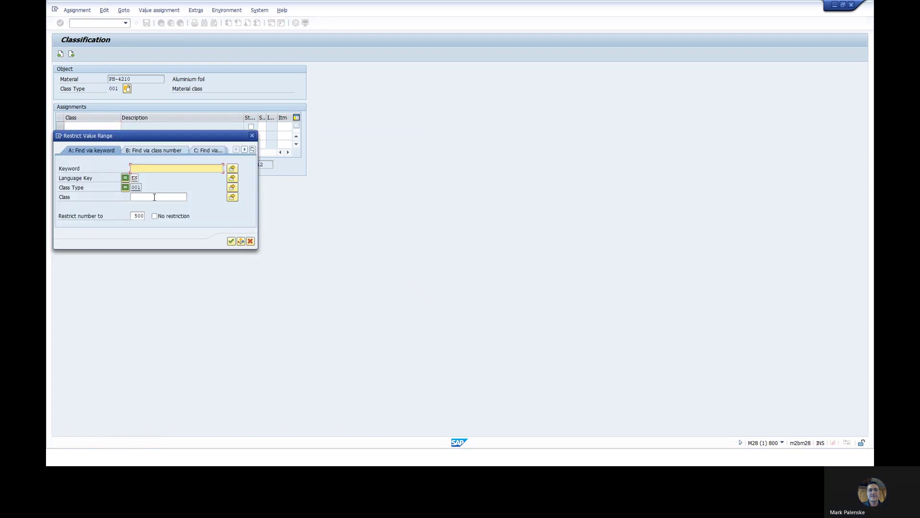
Search the class list for z_screws to assign it to PH-4210
left_click(157, 197)
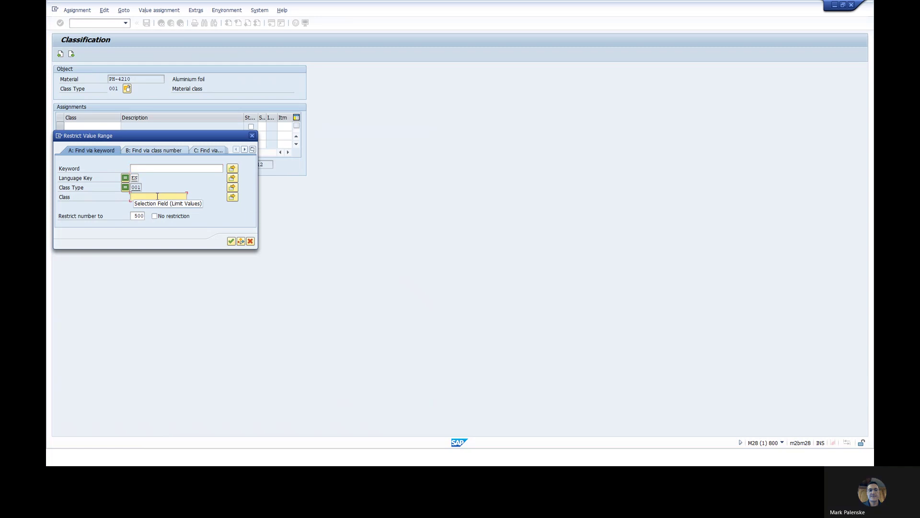
type("z_screws")
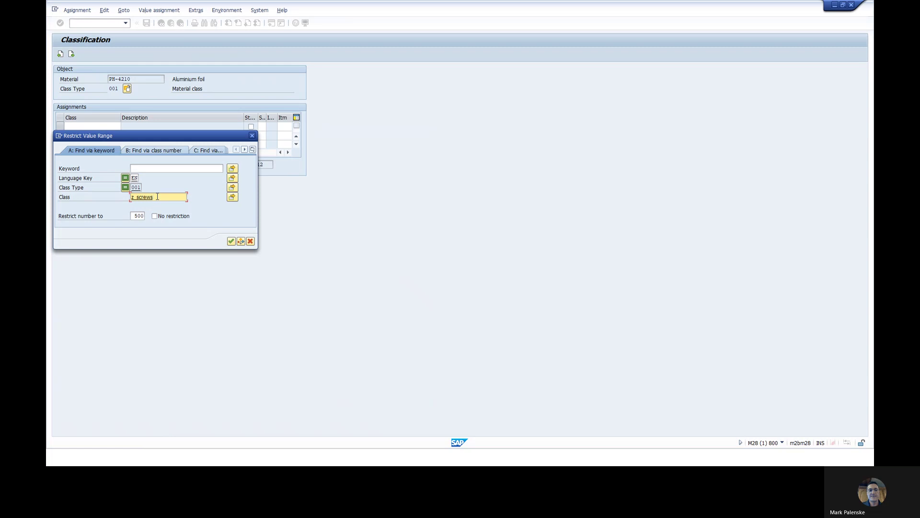
left_click(231, 241)
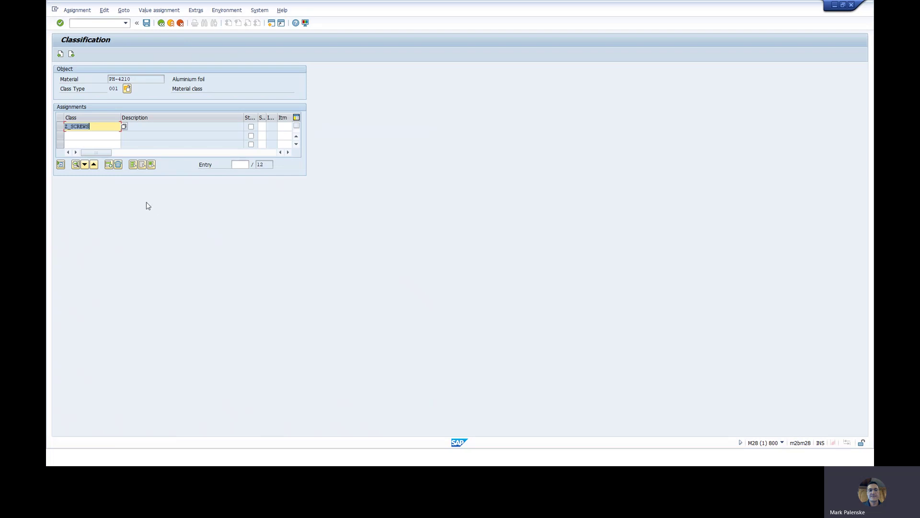
Confirm the Z_SCREWS assignment and position the values list on Screw Length (Metric)
left_click(61, 23)
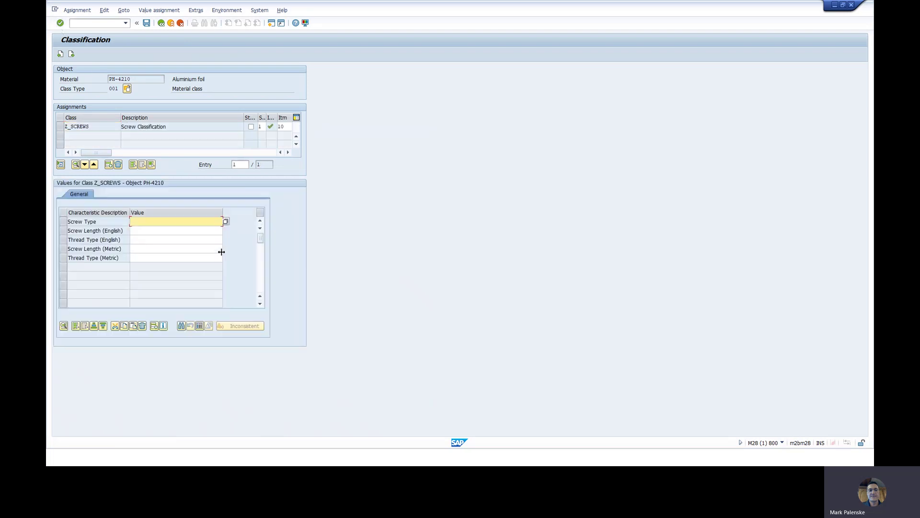
left_click(181, 326)
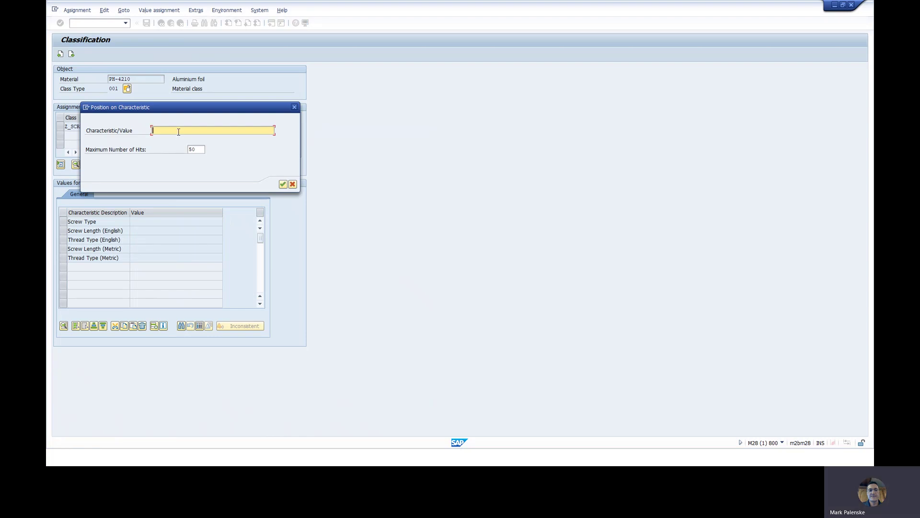
type("Scre")
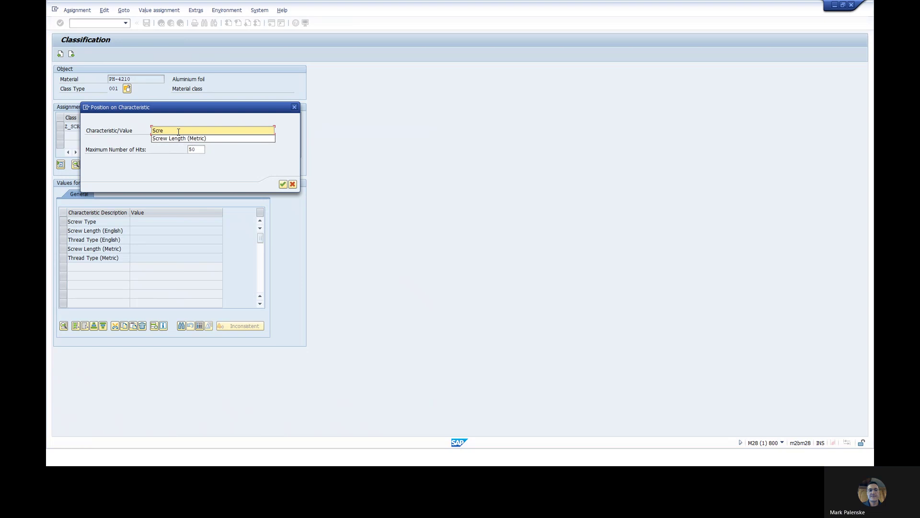
left_click(180, 139)
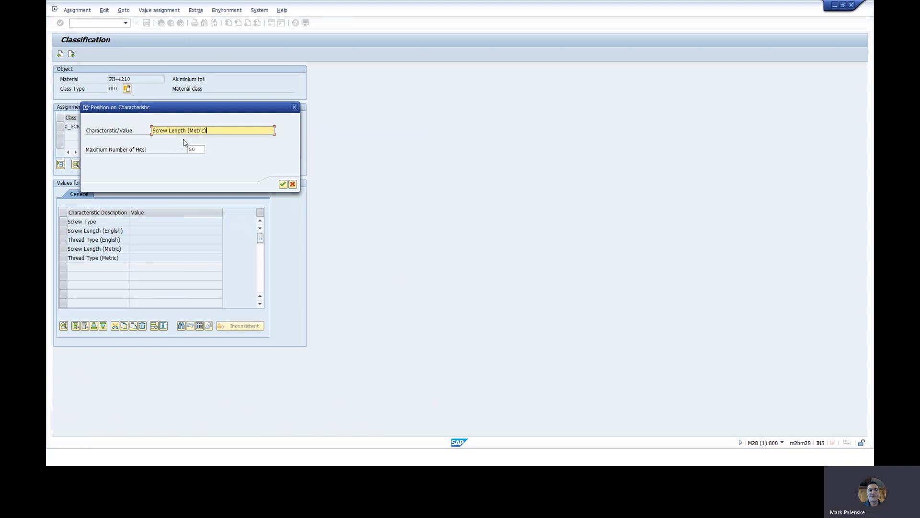
left_click(283, 185)
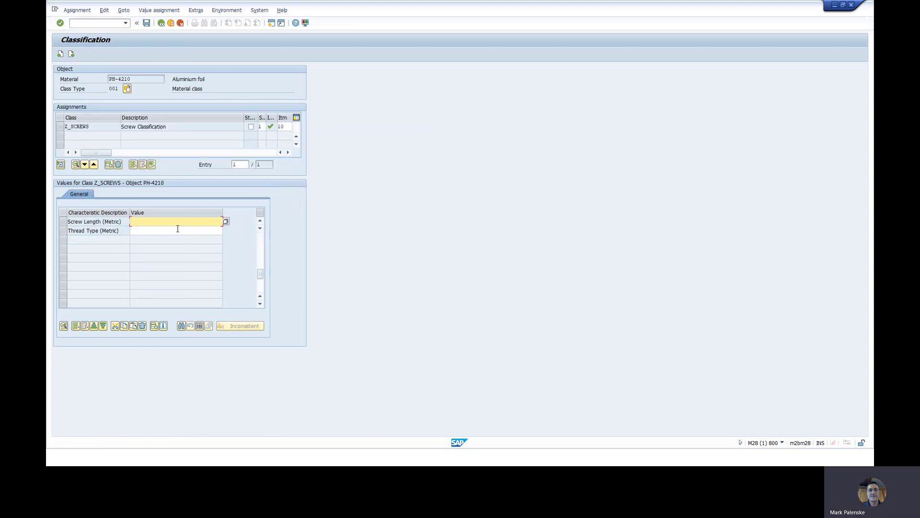
left_click(147, 220)
Enter 14 for Screw Length (Metric) and save material PH-4210
left_click(142, 239)
left_click(147, 23)
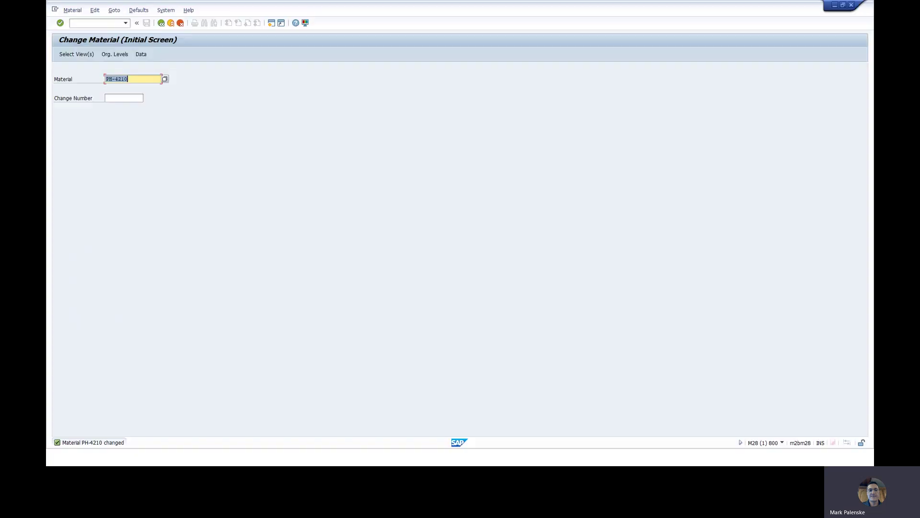
Reopen PH-4210's Classification view to verify Screw Length (Metric) is 14.0 mm
key("Return")
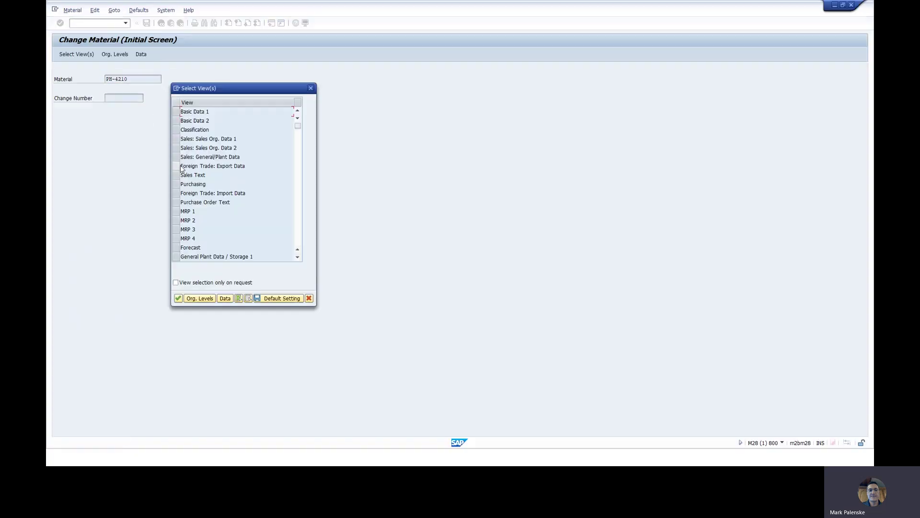
left_click(177, 129)
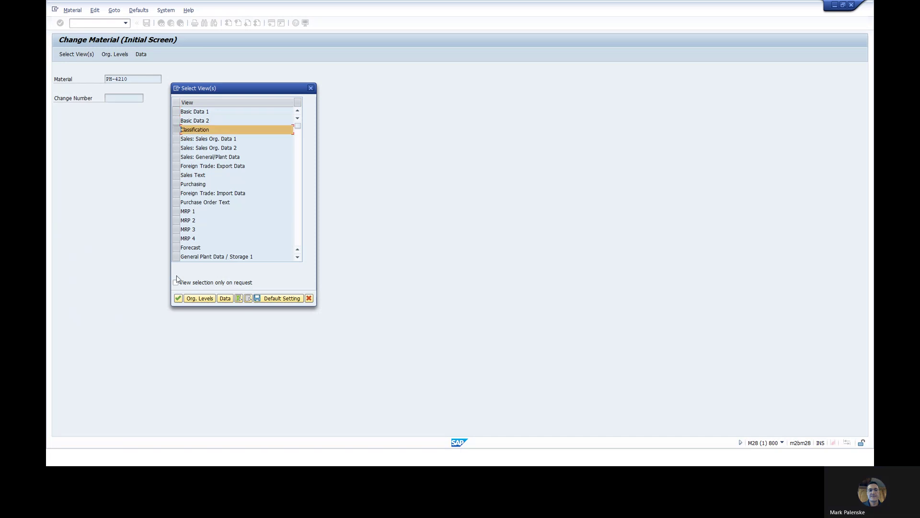
left_click(178, 300)
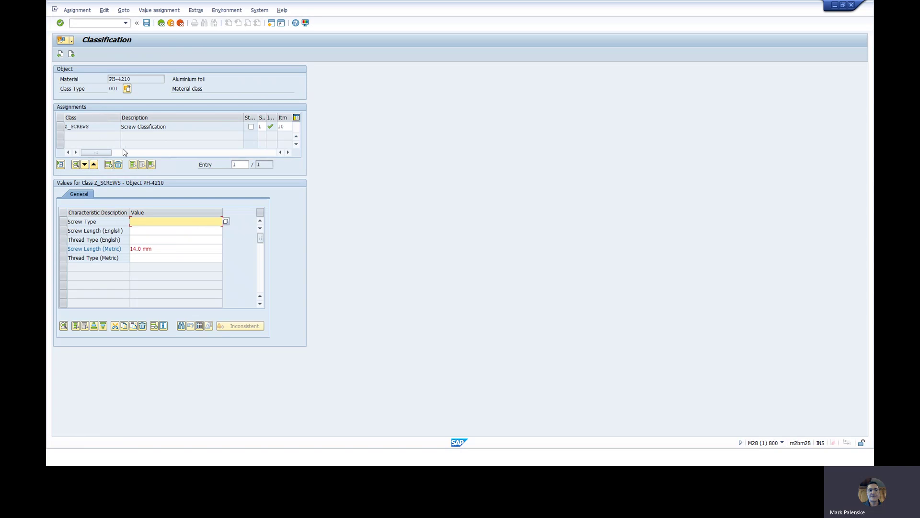
Remove the Z_SCREWS assignment from PH-4210, save, and minimize SAP to return to Winshuttle
left_click(61, 126)
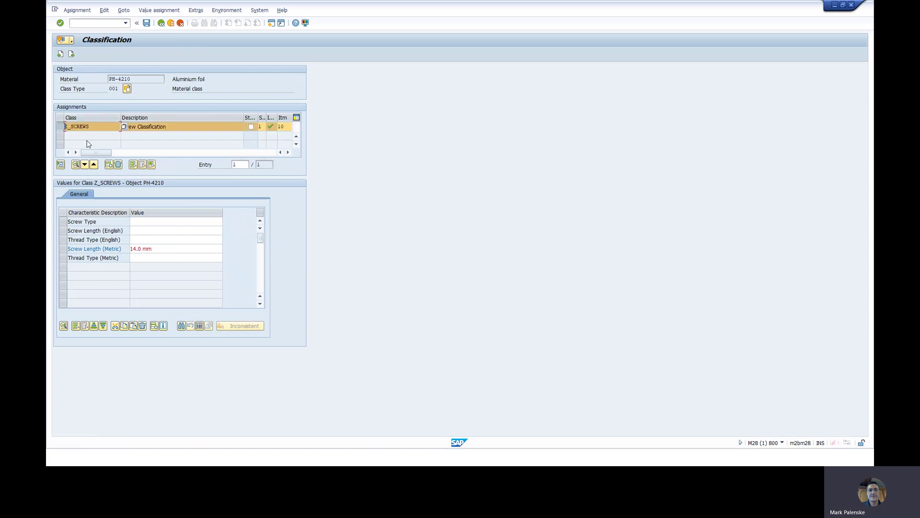
left_click(118, 165)
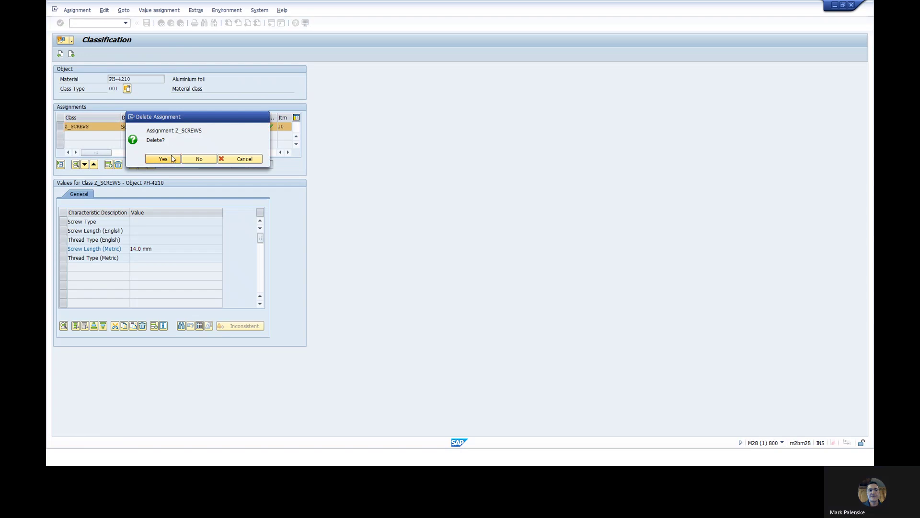
left_click(177, 155)
left_click(146, 23)
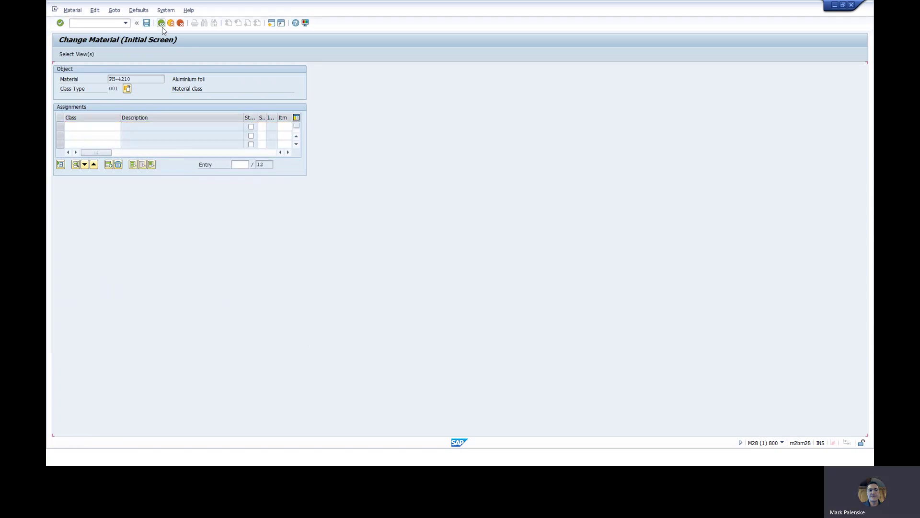
left_click(835, 6)
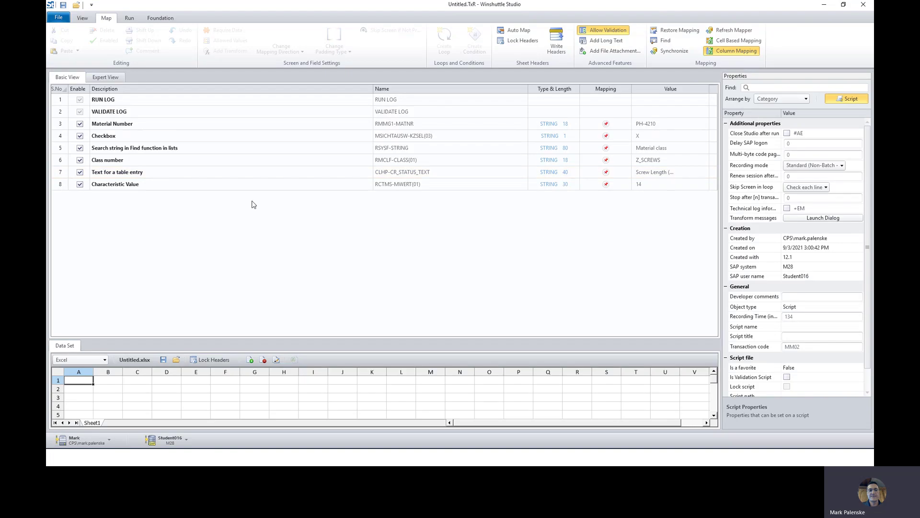
Turn off validation and map EXTENDED LOG and RUN LOG to data set columns A and B
left_click(604, 32)
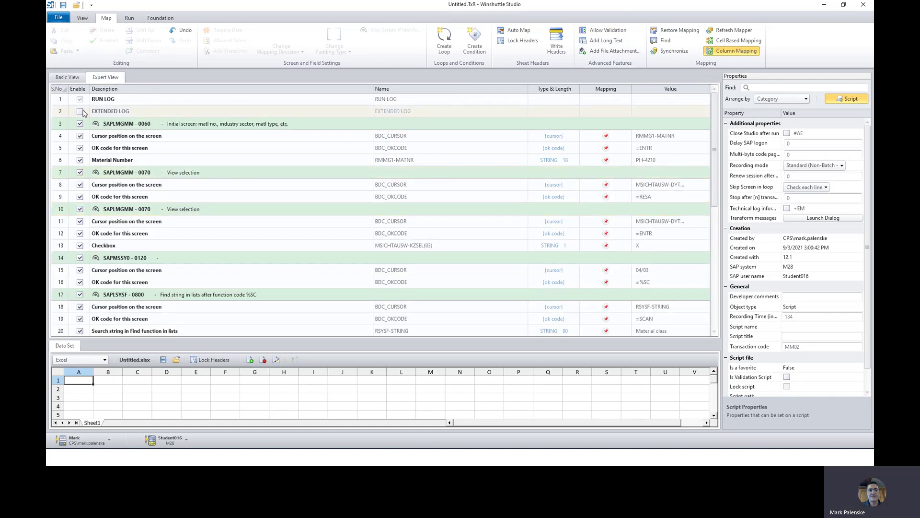
left_click(80, 111)
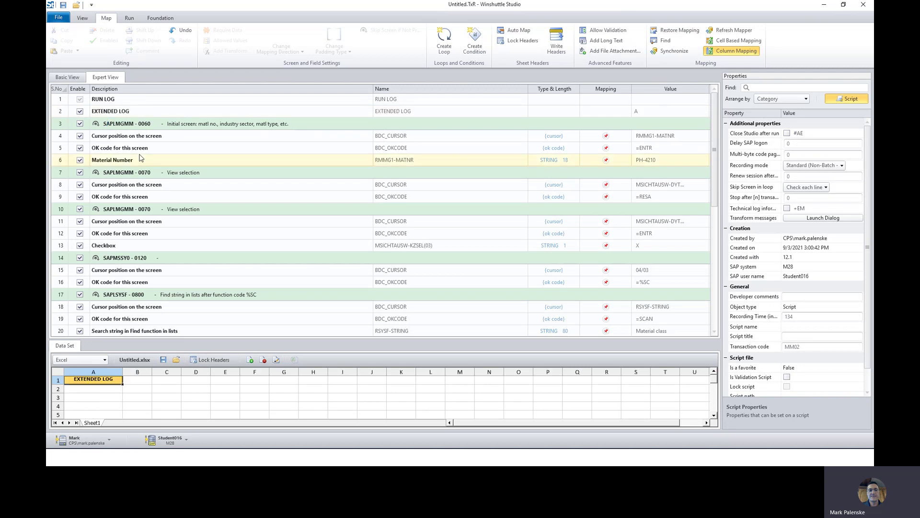
left_click_drag(101, 100, 244, 372)
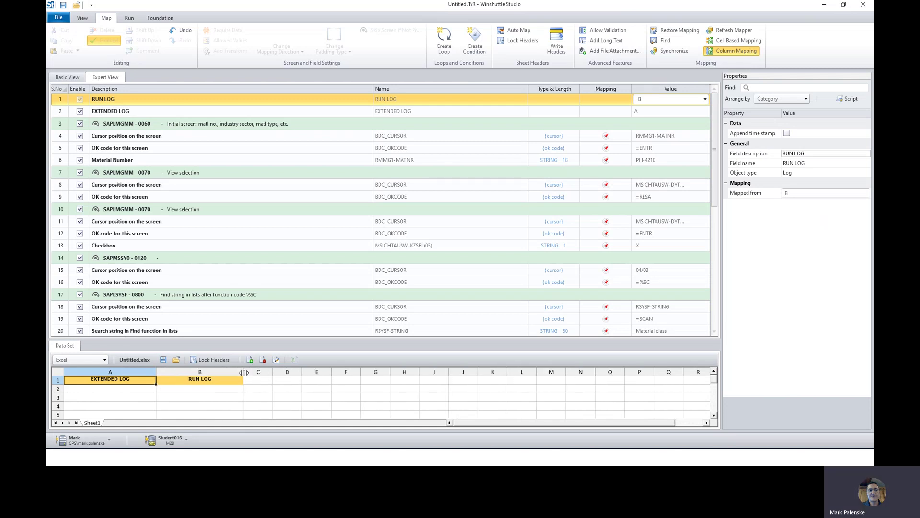
left_click_drag(244, 373, 259, 372)
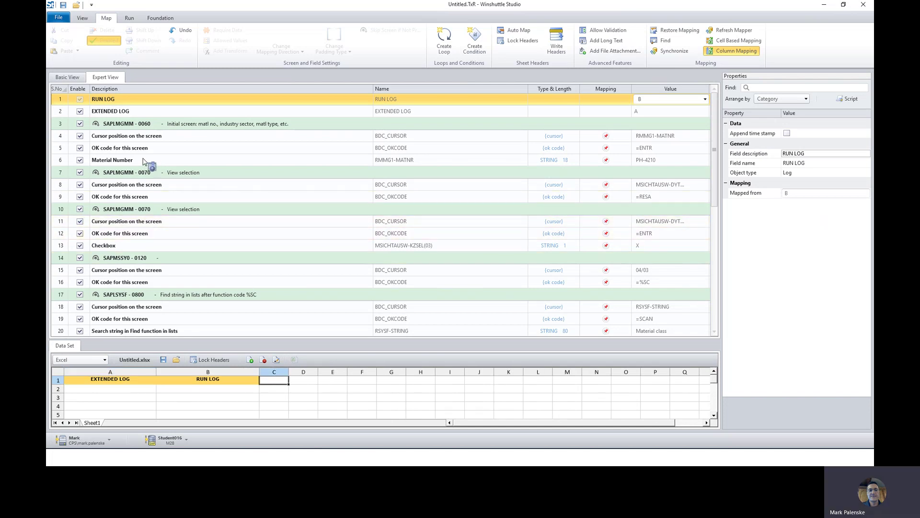
Map Material Number, Search string, Class number, table entry text and Characteristic Value to columns C–G
left_click_drag(153, 163, 287, 381)
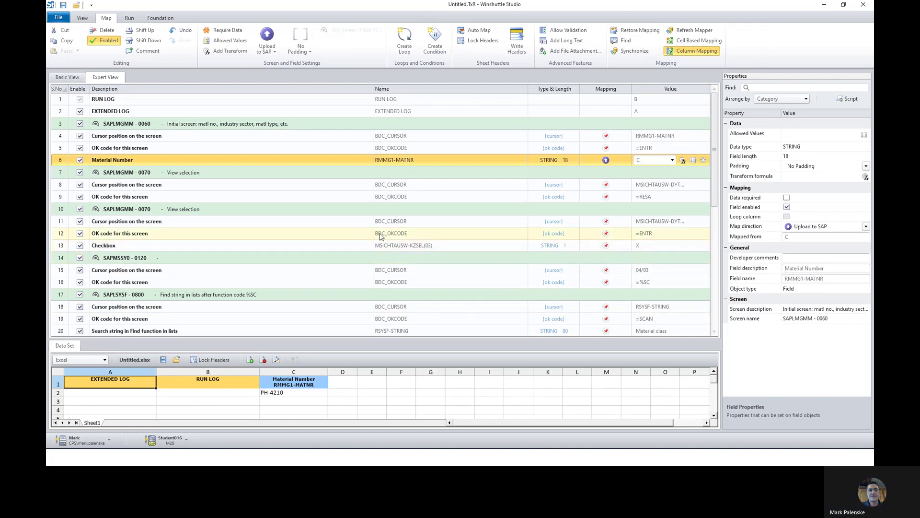
scroll(380, 235, "down", 2)
scroll(373, 239, "down", 1)
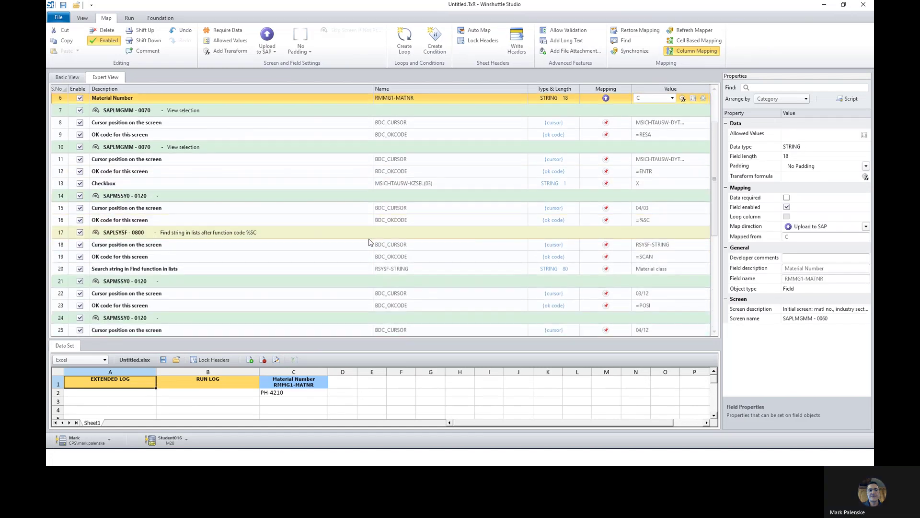
left_click_drag(340, 380, 181, 273)
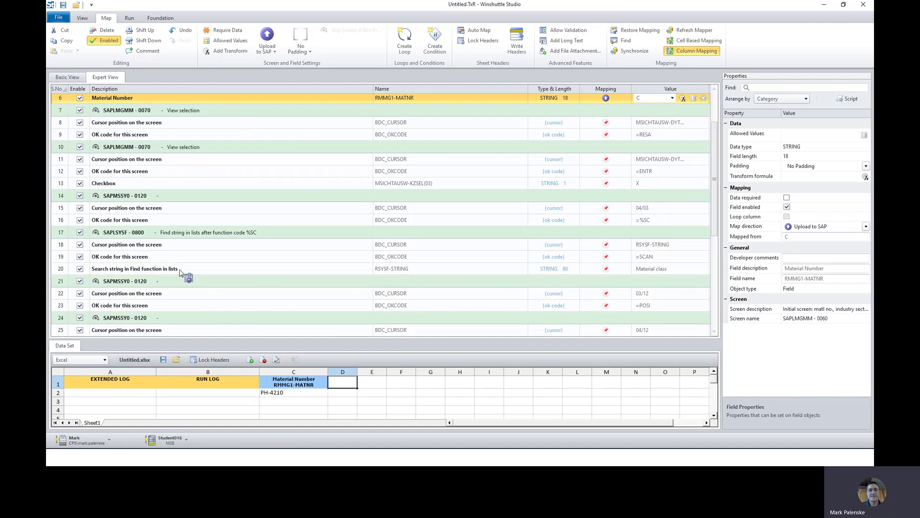
scroll(429, 285, "down", 5)
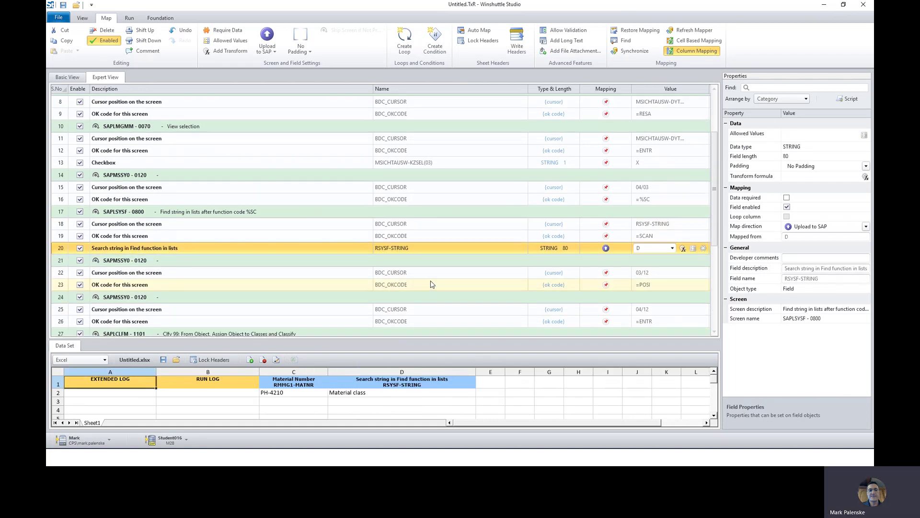
scroll(429, 285, "down", 1)
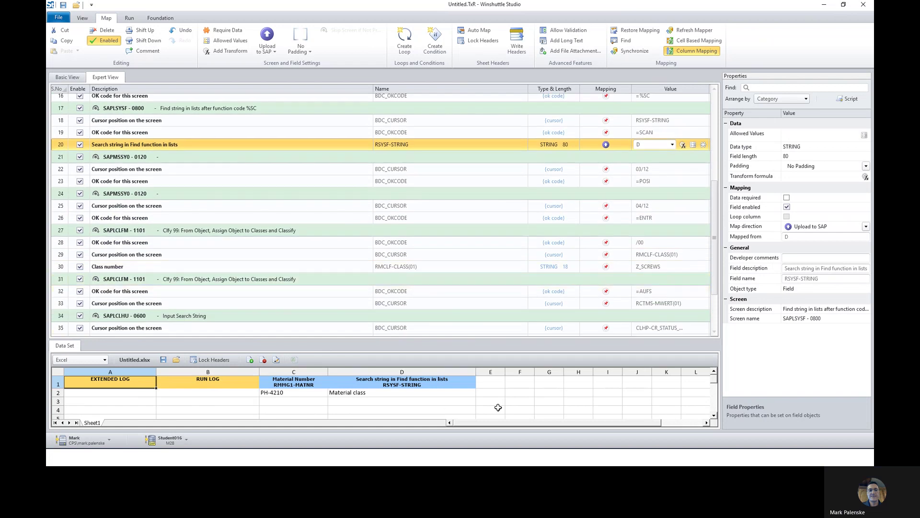
left_click_drag(490, 382, 209, 267)
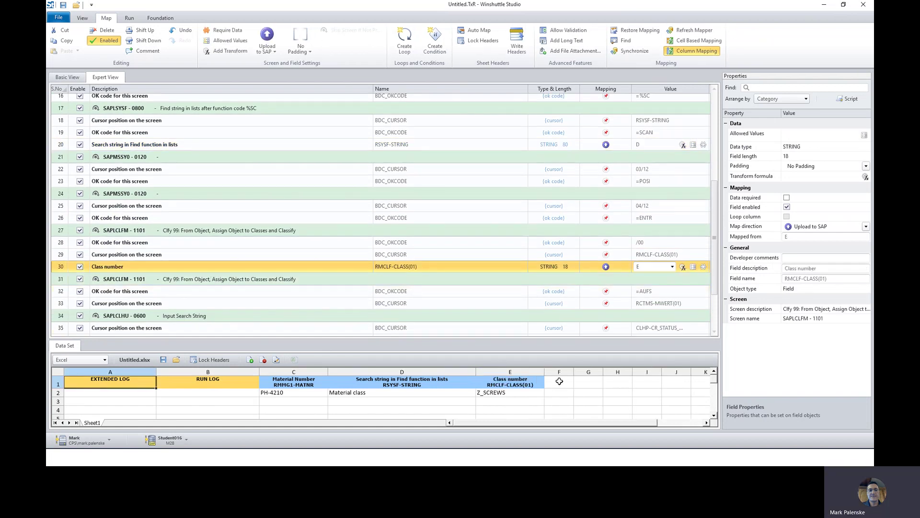
scroll(314, 305, "down", 3)
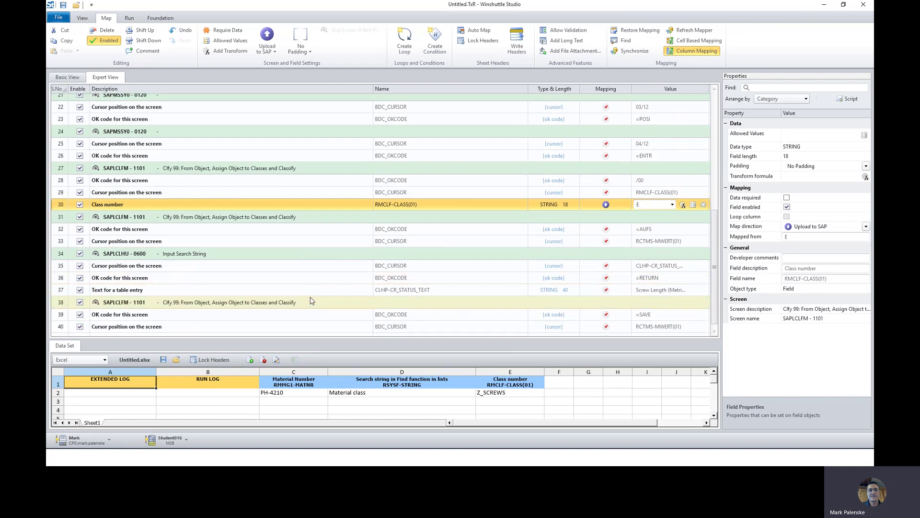
left_click_drag(555, 381, 275, 295)
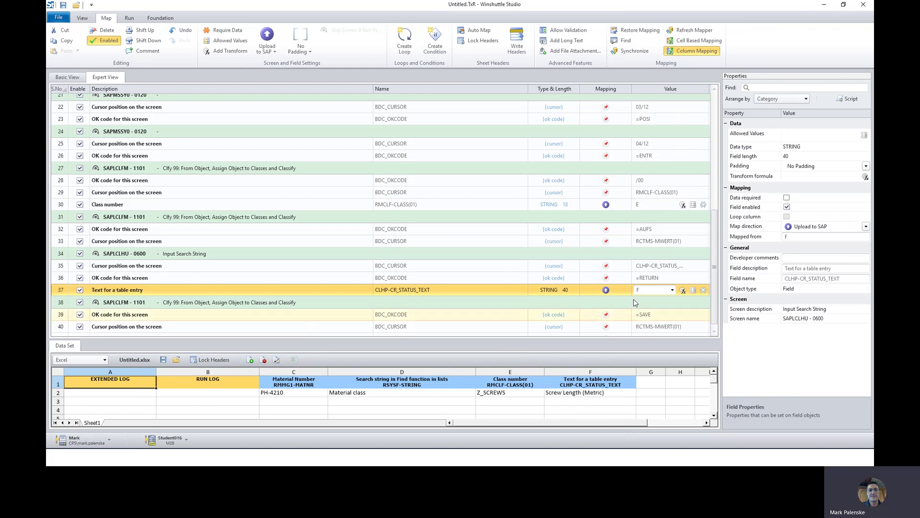
scroll(619, 300, "down", 1)
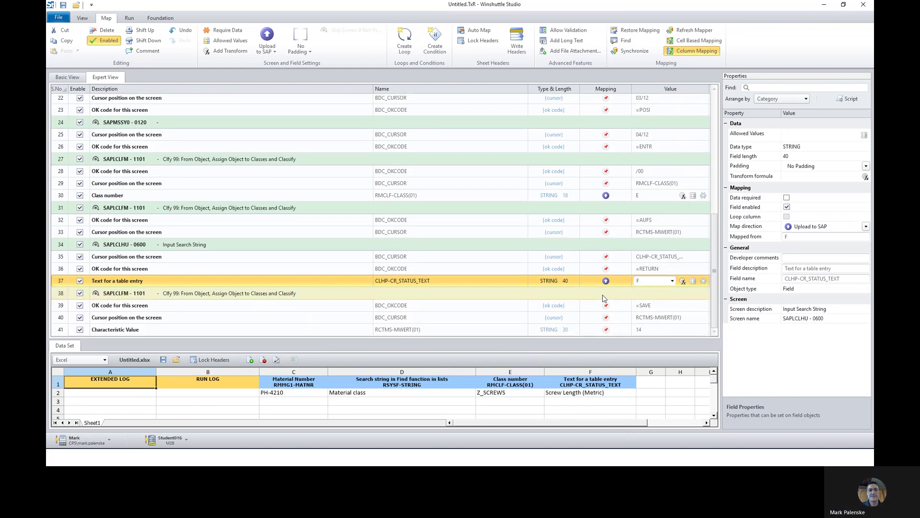
left_click_drag(647, 384, 452, 378)
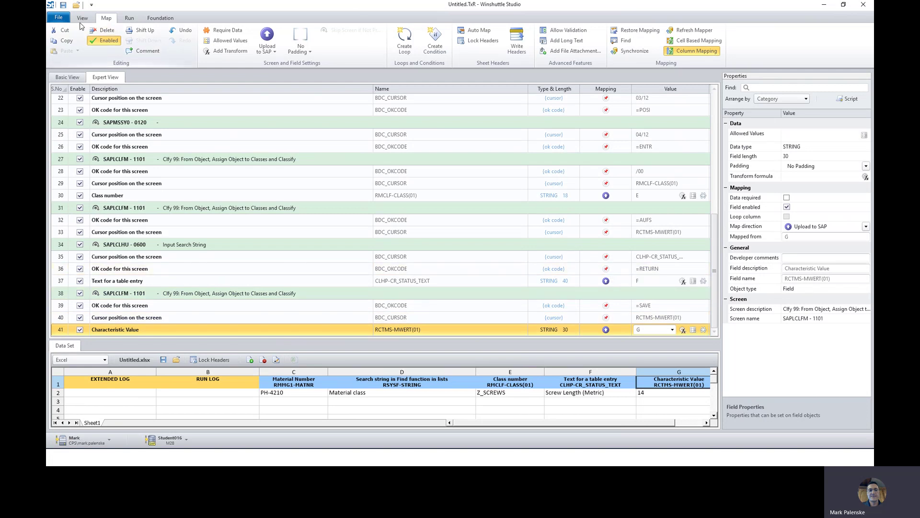
Save script and data as MM02_20210903_150223.Txr, then test-run it against SAP
left_click(61, 18)
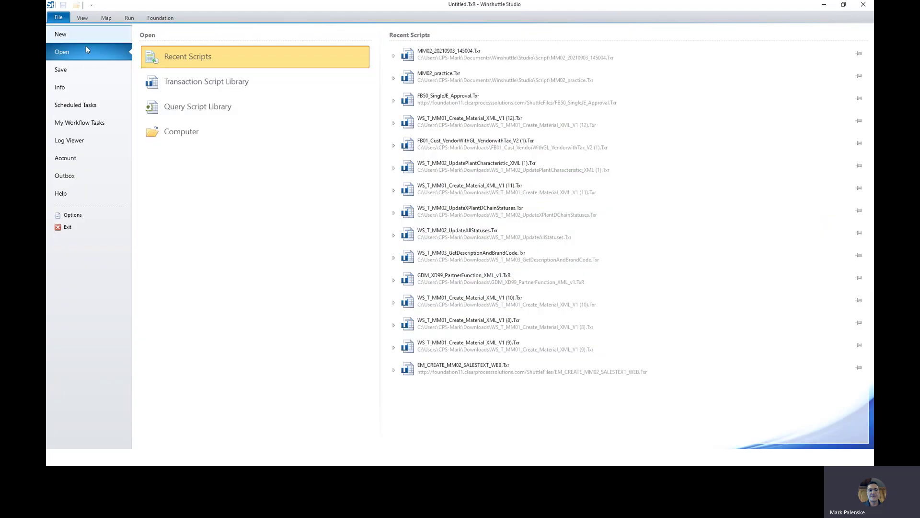
left_click(62, 70)
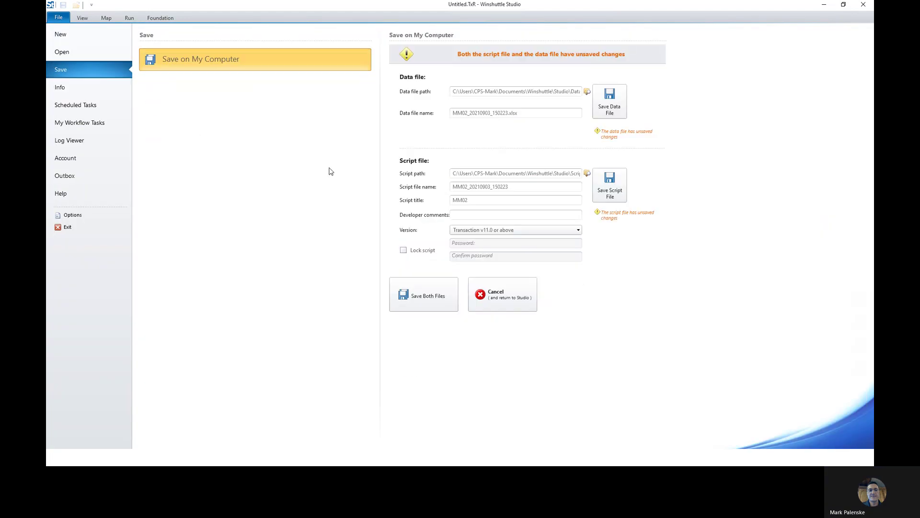
left_click(426, 297)
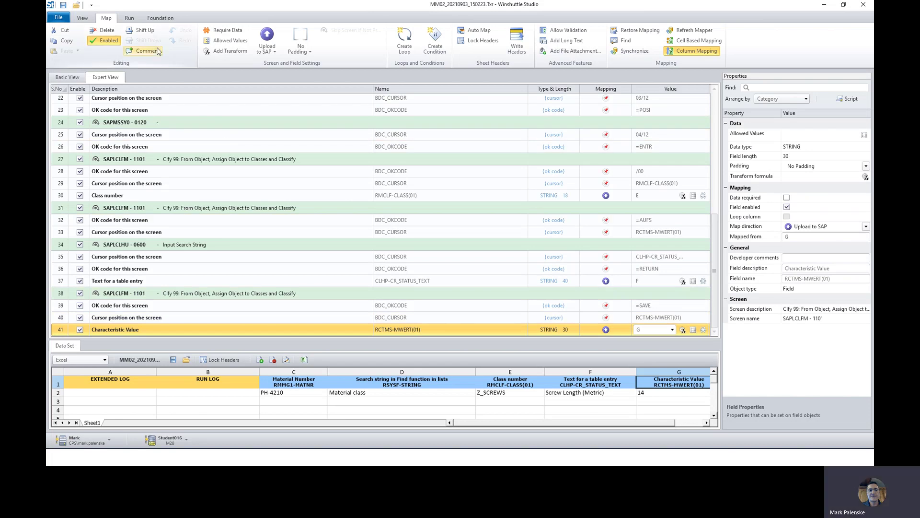
left_click(129, 19)
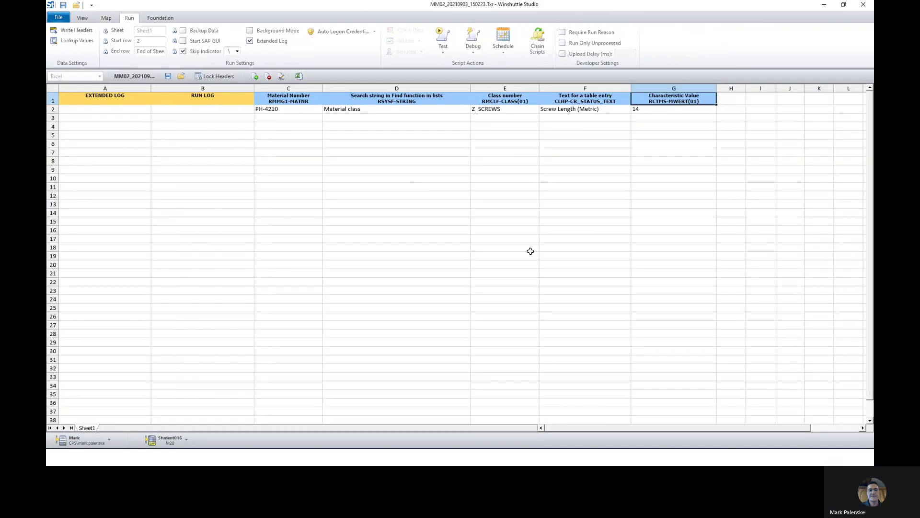
left_click(443, 37)
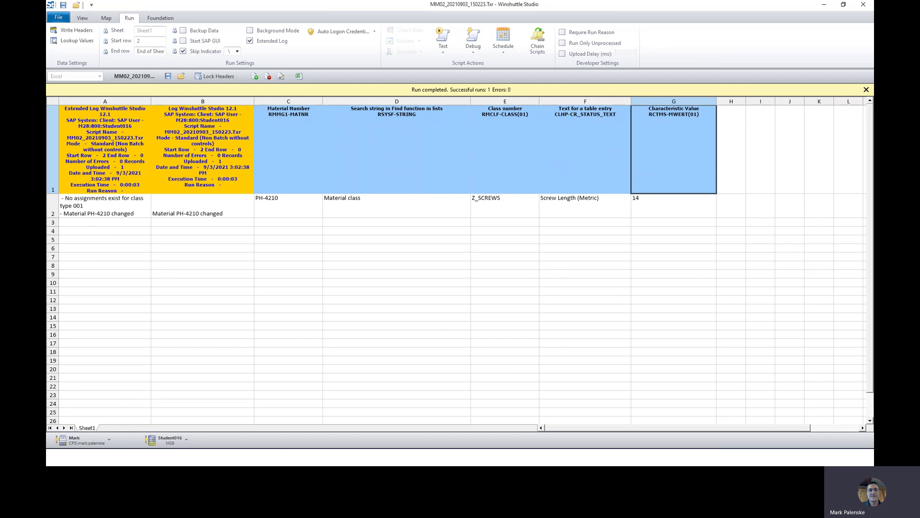
Check PH-4210's Classification view in SAP showing Z_SCREWS at 14.0 mm, then return to the slideshow
key("alt+Tab")
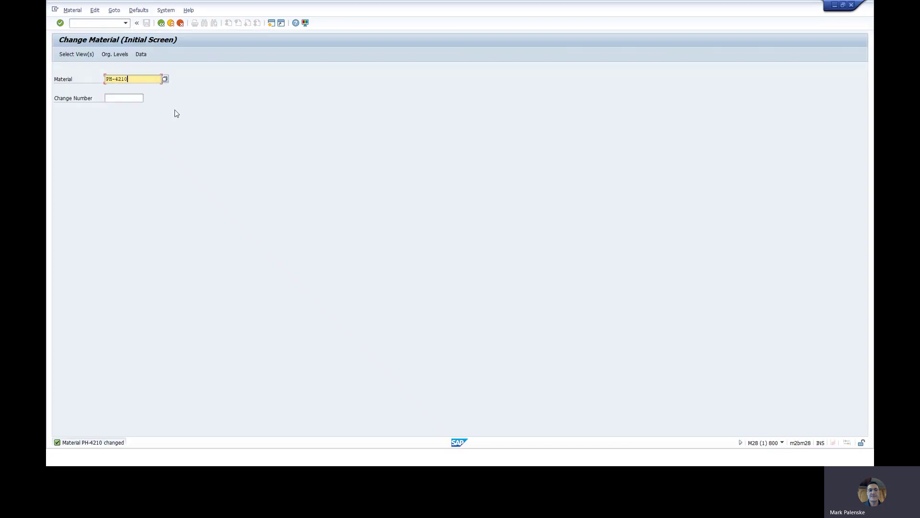
key("Return")
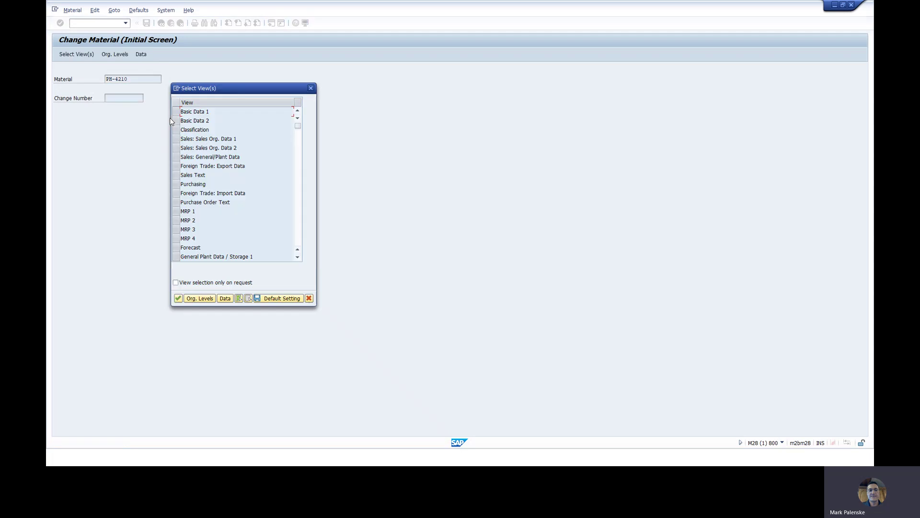
left_click(176, 129)
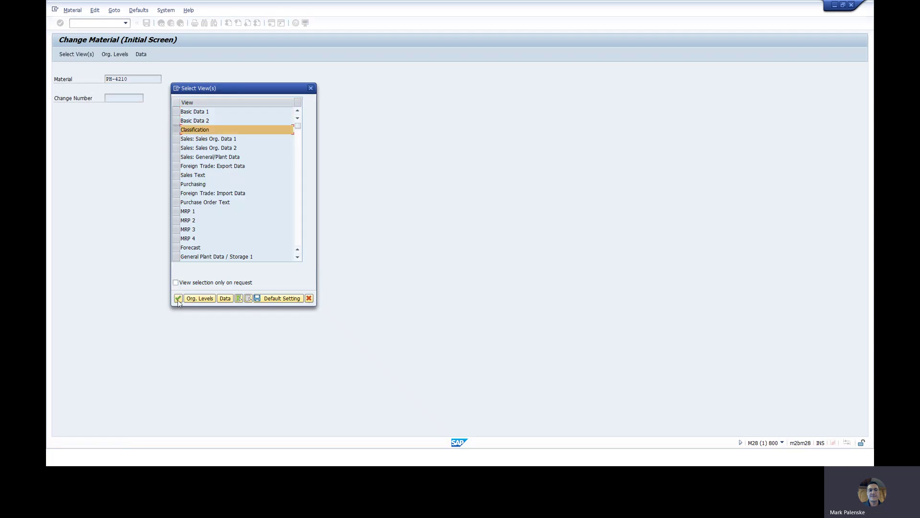
left_click(178, 299)
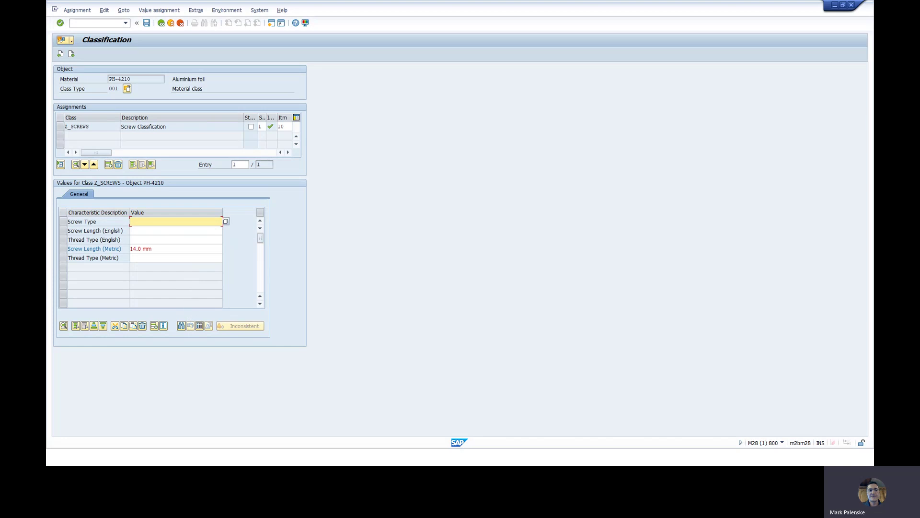
key("alt+Tab")
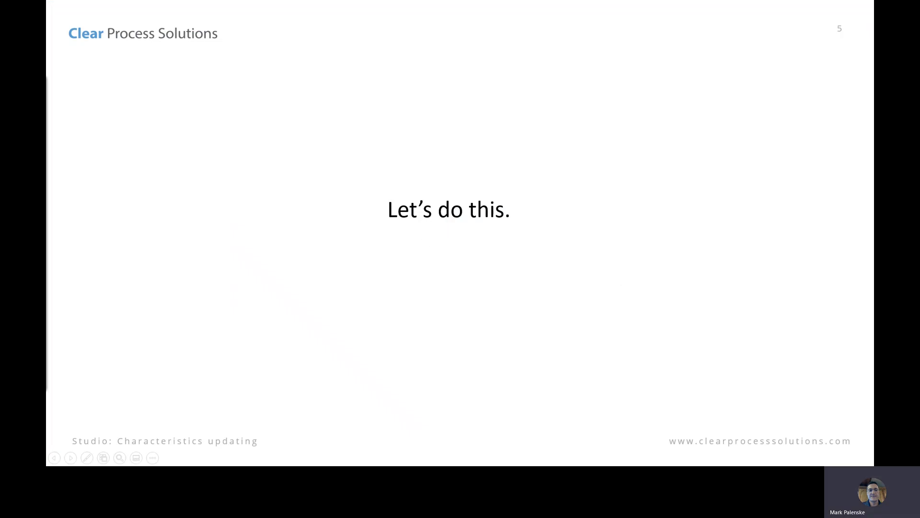
Advance the slideshow past the "Questions?" slide to the Events reminders slide
key("Right")
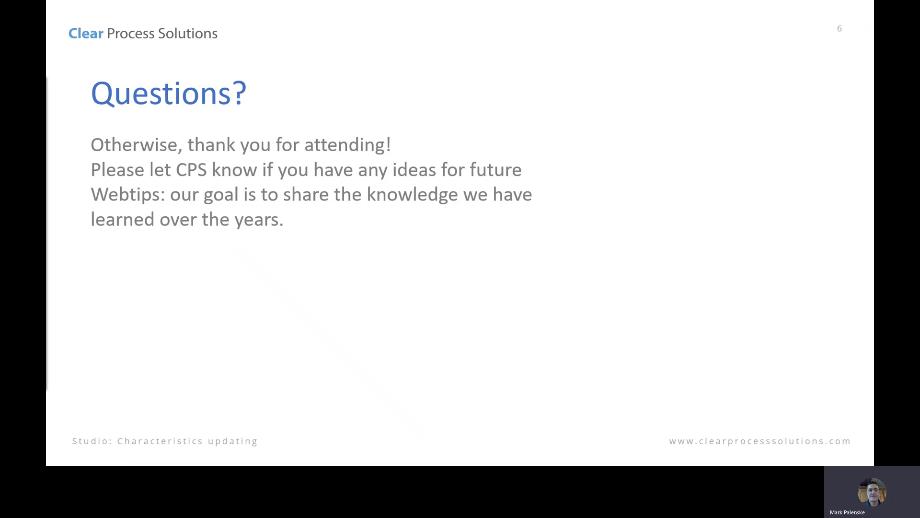
key("Right")
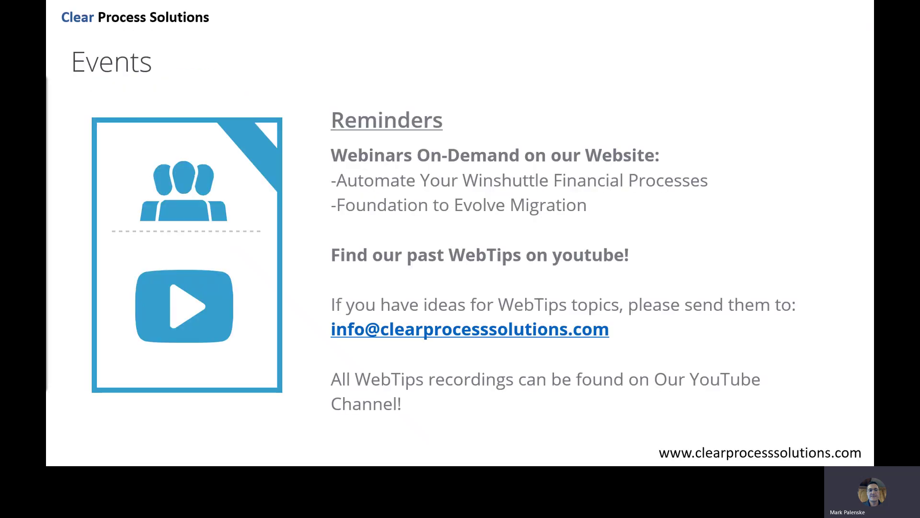